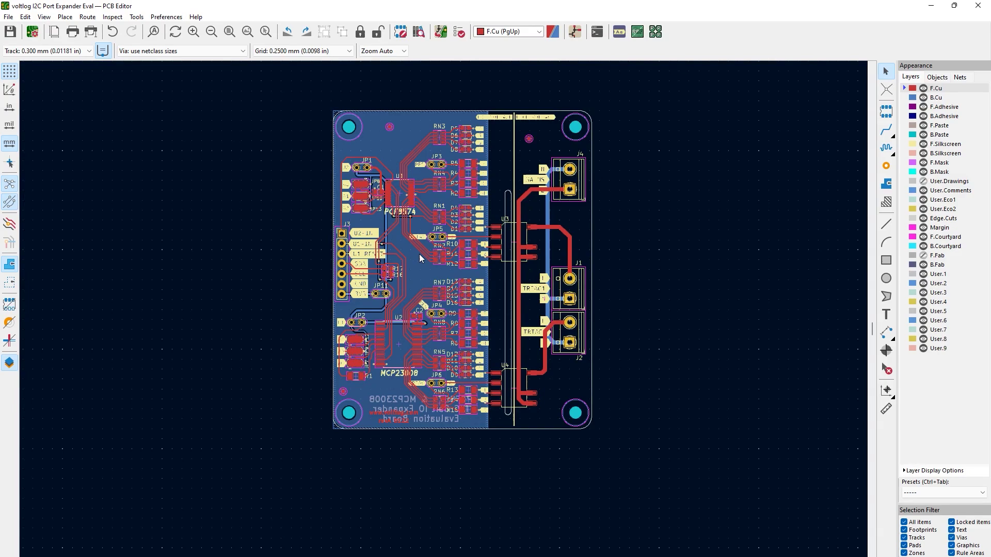
Open the evaluation board layout in the 3D Viewer
{"action": "scroll", "coordinate": [451, 316], "scroll_direction": "up", "scroll_amount": 3}
{"action": "middle_click_drag", "start_coordinate": [450, 316], "coordinate": [445, 293]}
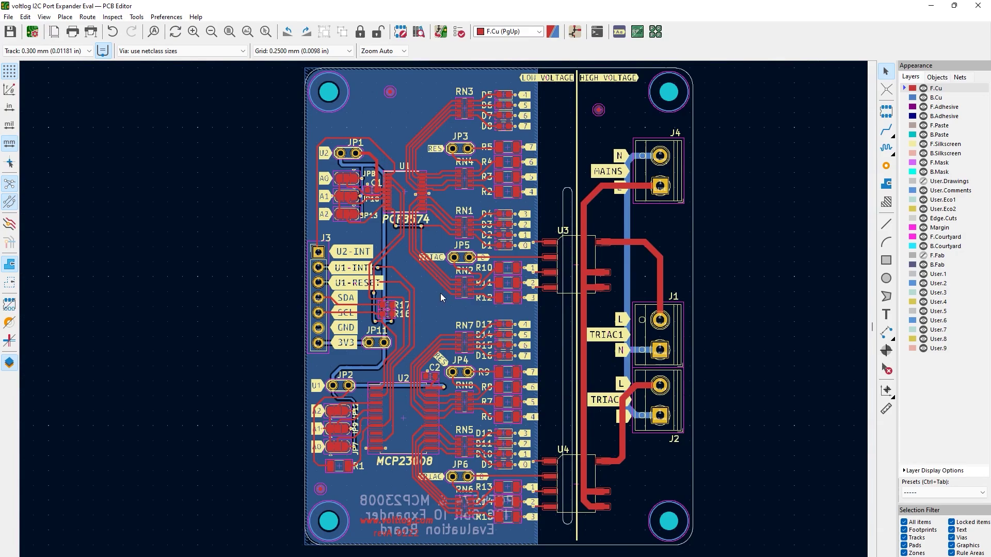
{"action": "left_click", "coordinate": [44, 17]}
{"action": "left_click", "coordinate": [62, 56]}
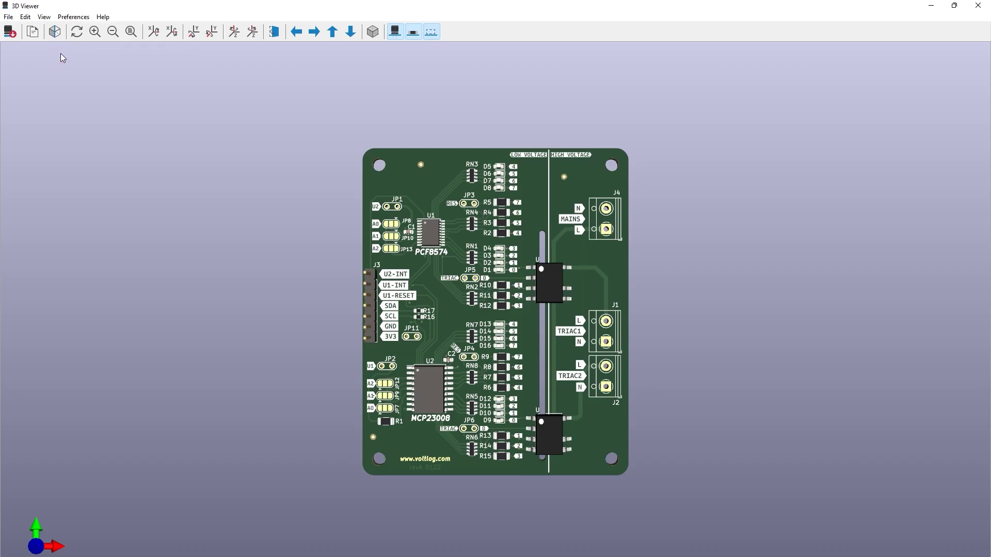
Inspect the 3D board in perspective, then from the bottom and top sides
{"action": "left_click_drag", "start_coordinate": [543, 467], "coordinate": [704, 375]}
{"action": "key", "text": "z"}
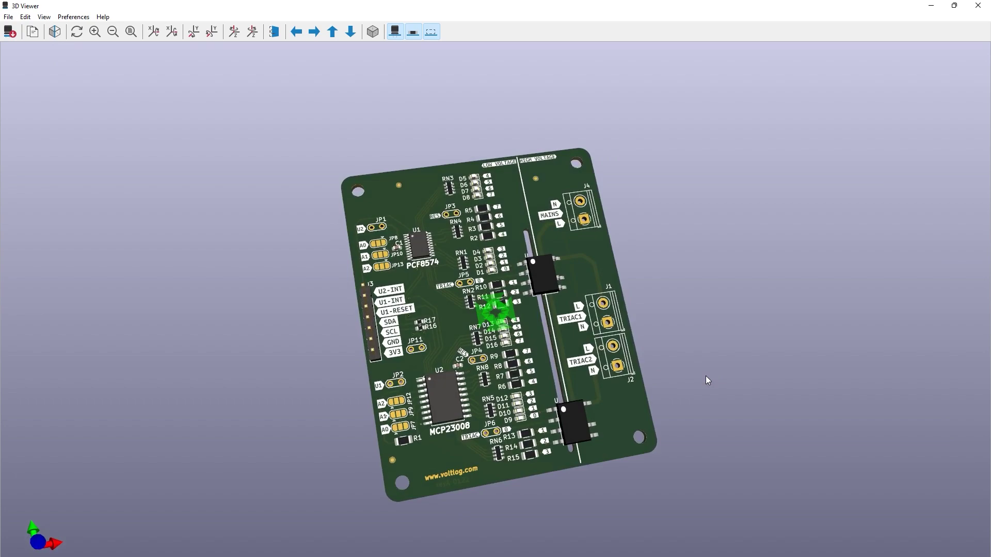
{"action": "key", "text": "shift+z"}
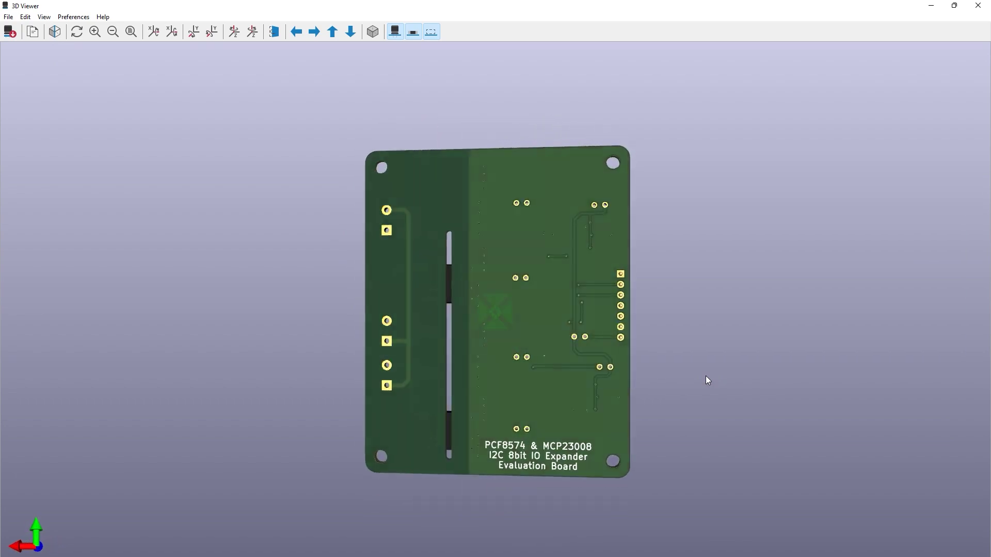
{"action": "key", "text": "z"}
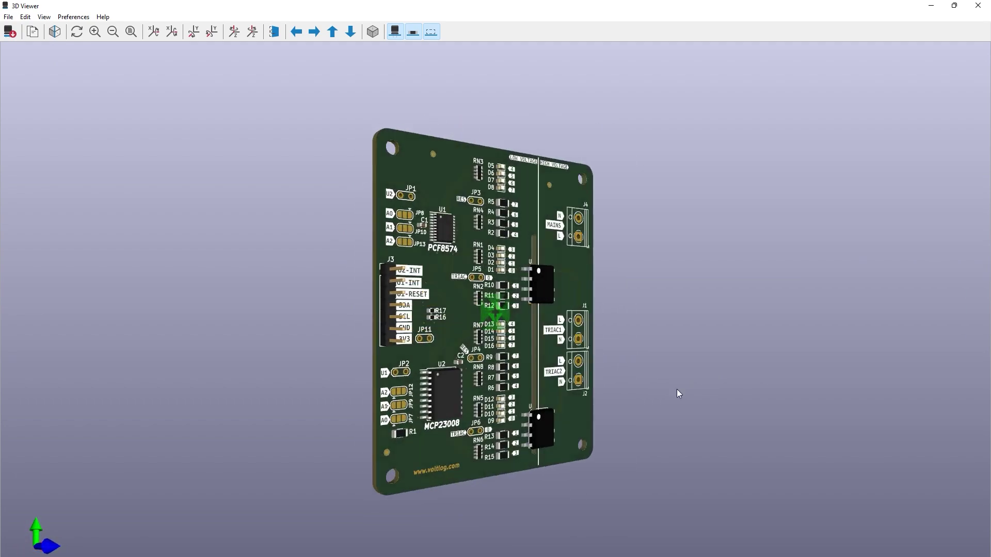
{"action": "left_click_drag", "start_coordinate": [645, 447], "coordinate": [753, 363]}
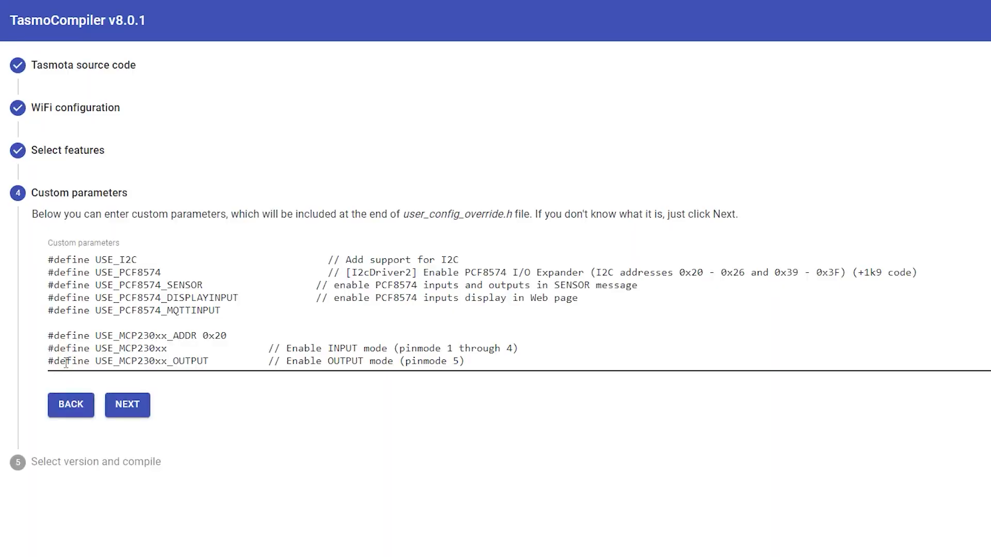
{"action": "scroll", "coordinate": [141, 315], "scroll_direction": "down", "scroll_amount": 1}
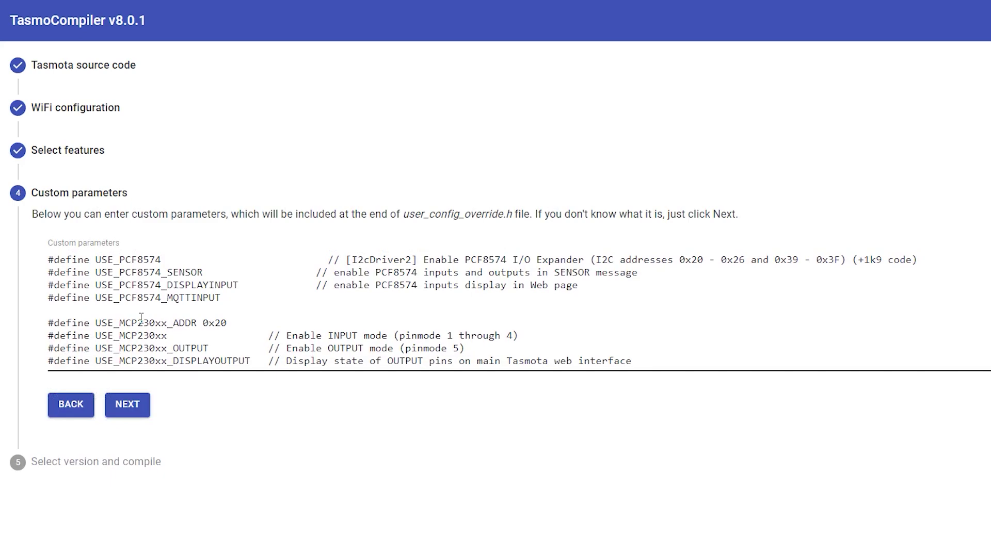
{"action": "scroll", "coordinate": [141, 317], "scroll_direction": "up", "scroll_amount": 1}
{"action": "scroll", "coordinate": [140, 319], "scroll_direction": "down", "scroll_amount": 1}
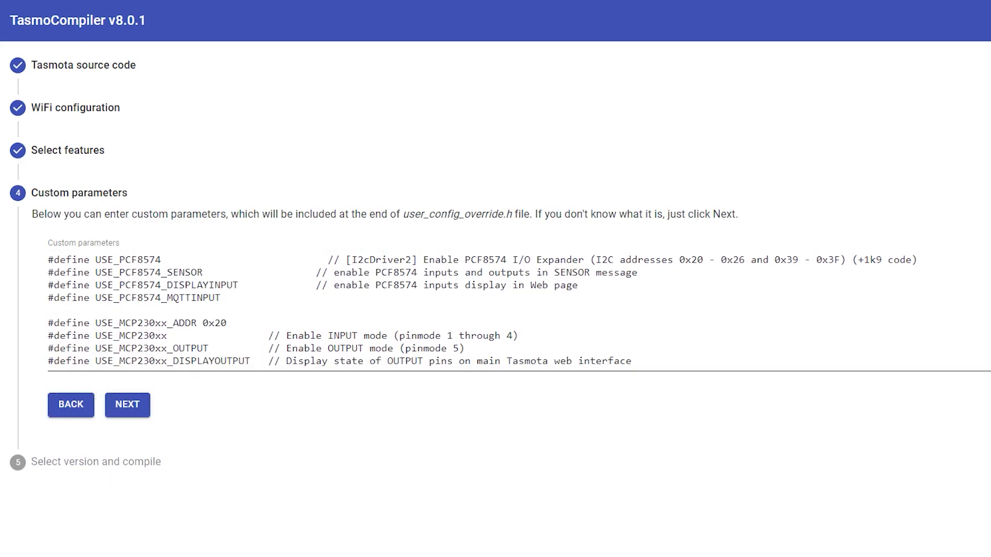
{"action": "scroll", "coordinate": [150, 320], "scroll_direction": "up", "scroll_amount": 1}
{"action": "scroll", "coordinate": [150, 320], "scroll_direction": "down", "scroll_amount": 1}
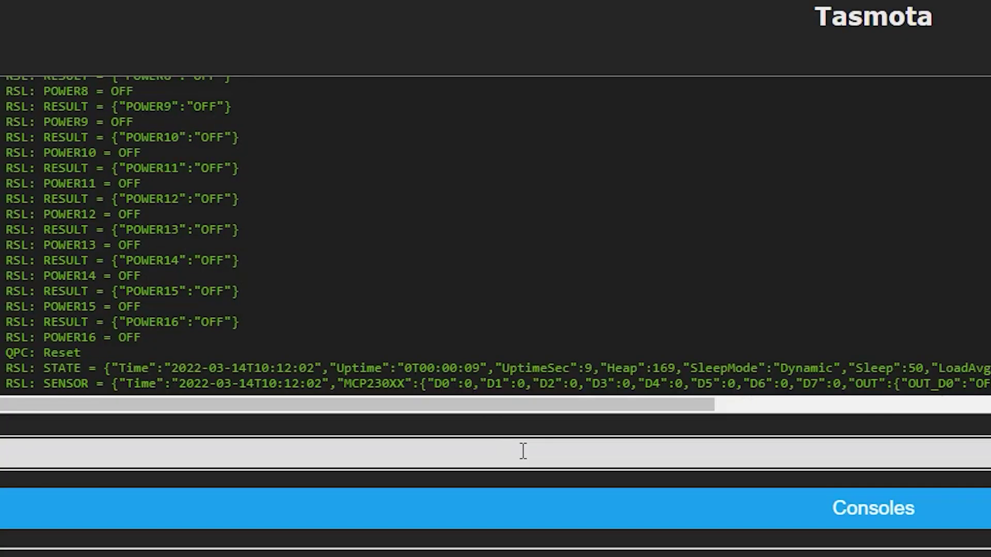
Run I2CScan to confirm expanders at 0x20 and 0x3f, then return to the main page
{"action": "key", "text": "Return"}
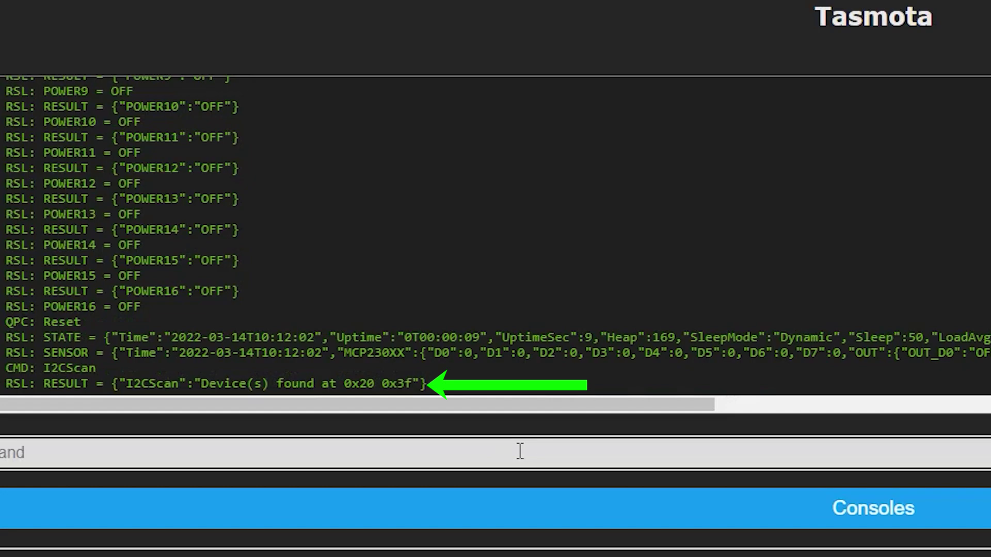
{"action": "left_click", "coordinate": [712, 521]}
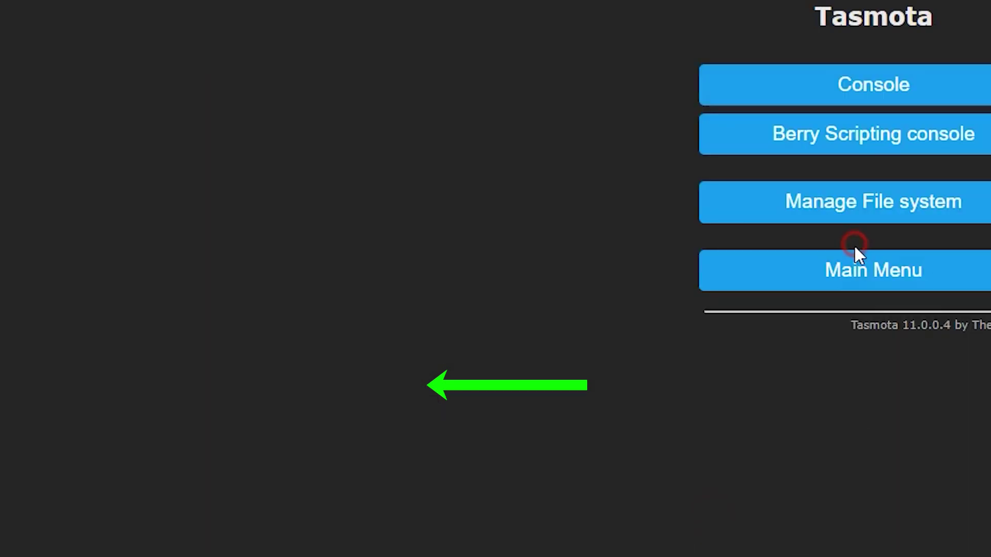
{"action": "left_click", "coordinate": [855, 274]}
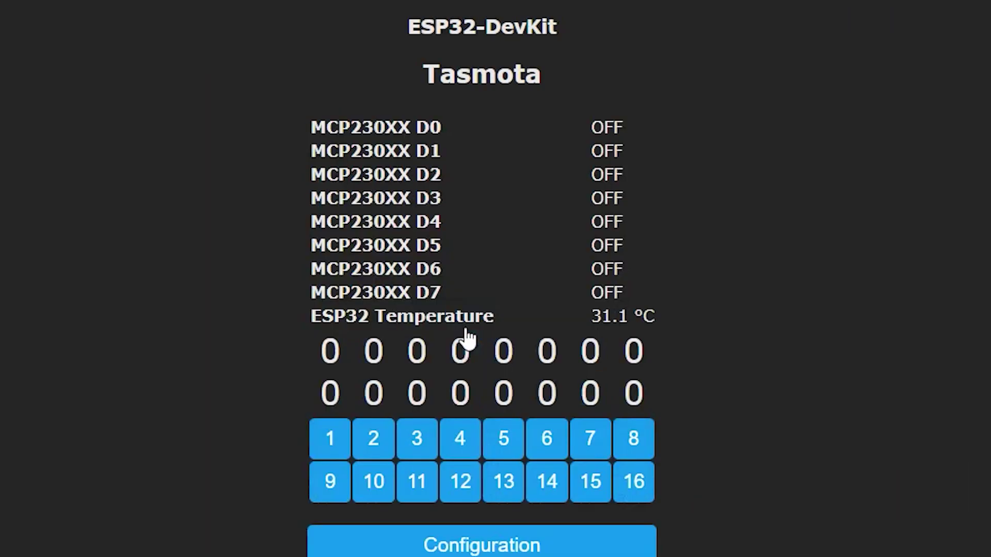
Switch on expander outputs 1 through 8
{"action": "left_click", "coordinate": [331, 438]}
{"action": "left_click", "coordinate": [375, 443]}
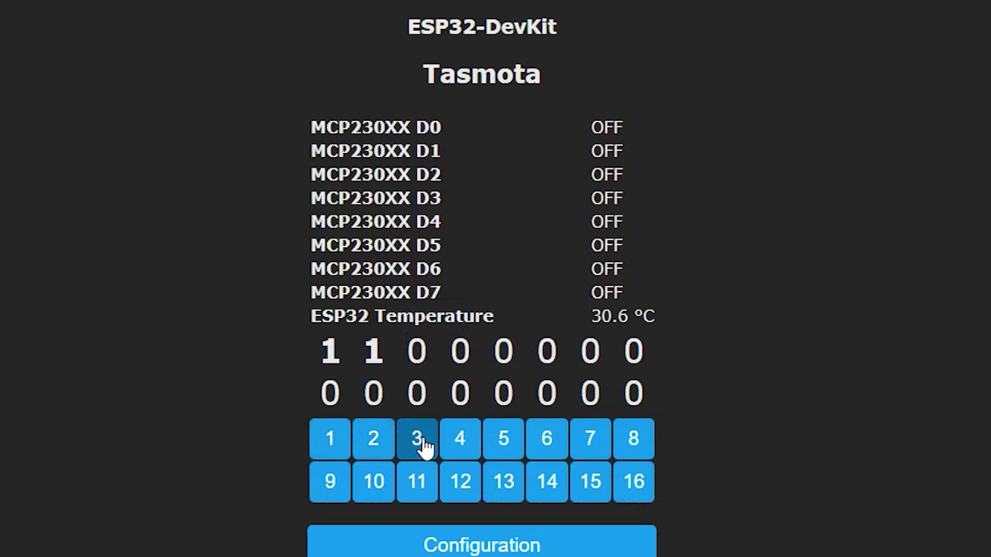
{"action": "left_click", "coordinate": [419, 441]}
{"action": "left_click", "coordinate": [462, 449]}
{"action": "left_click", "coordinate": [504, 443]}
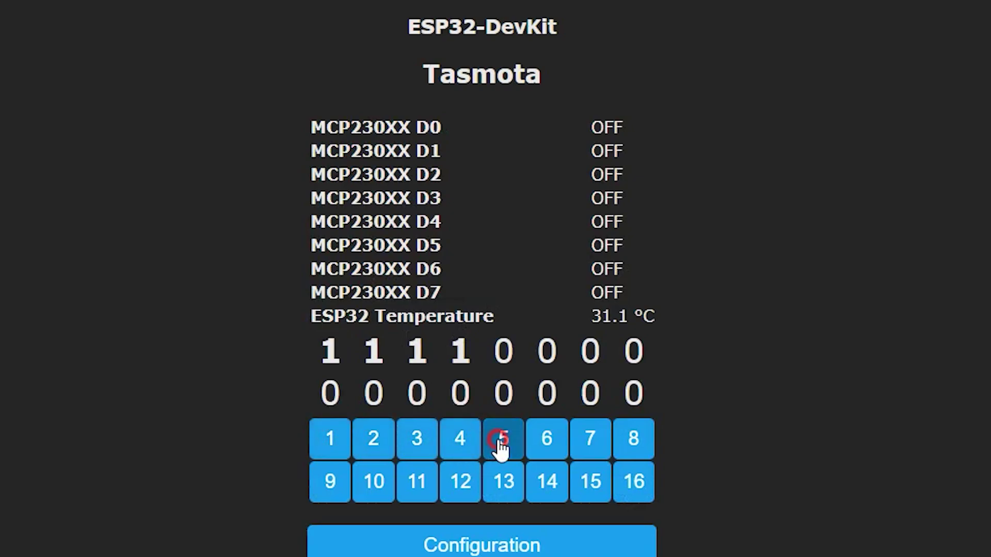
{"action": "left_click", "coordinate": [552, 451]}
{"action": "left_click", "coordinate": [591, 444]}
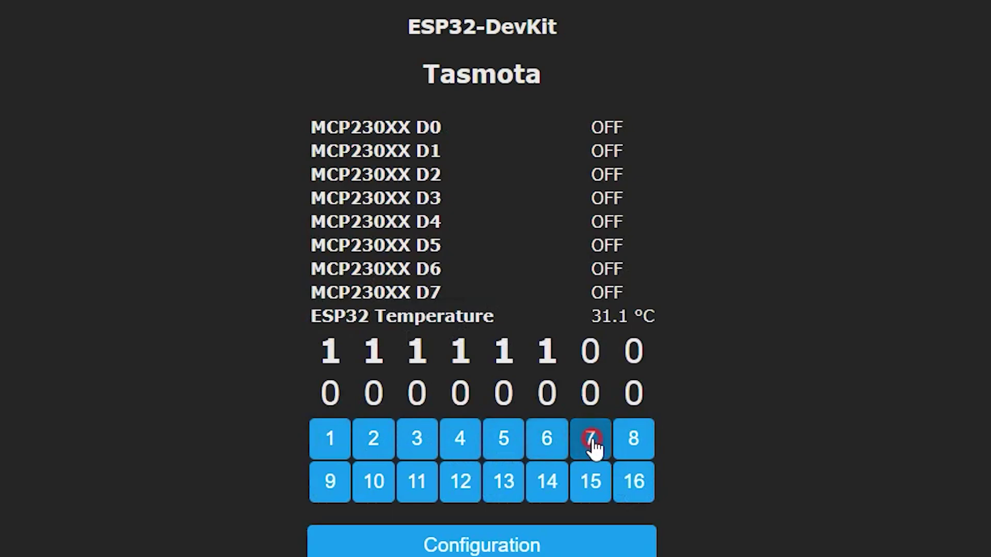
{"action": "left_click", "coordinate": [636, 450]}
Switch on expander outputs 9 through 16
{"action": "left_click", "coordinate": [332, 485]}
{"action": "left_click", "coordinate": [381, 489]}
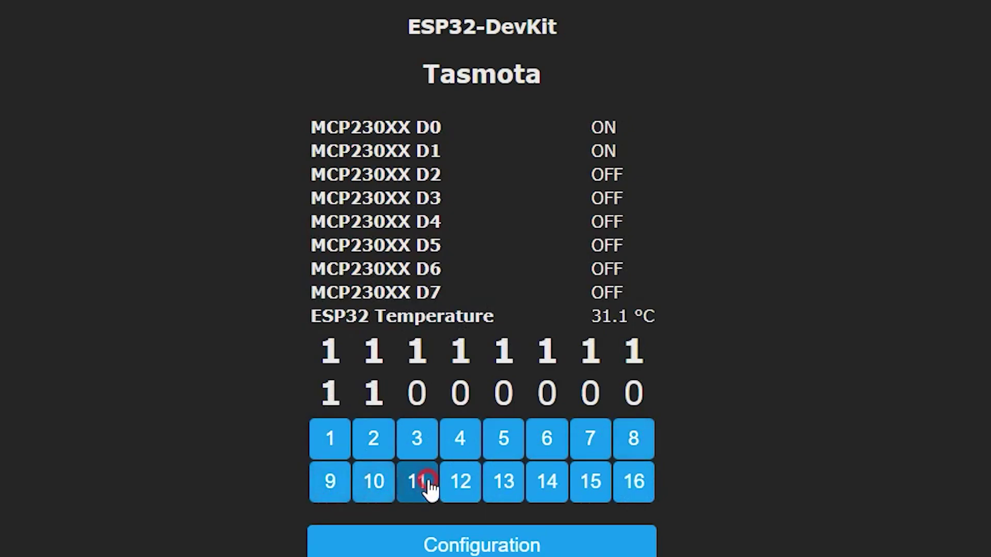
{"action": "left_click", "coordinate": [467, 482]}
{"action": "left_click", "coordinate": [504, 484]}
{"action": "left_click", "coordinate": [548, 485]}
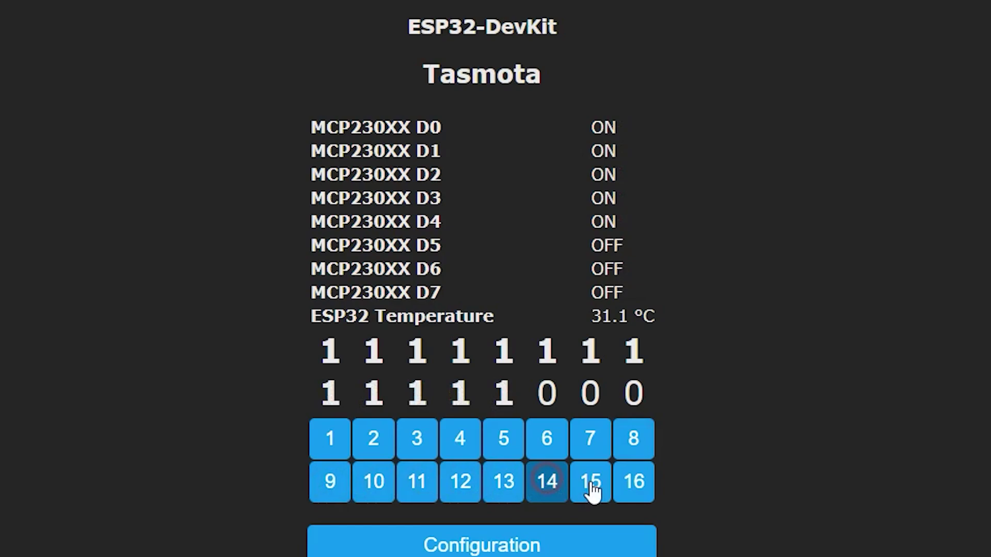
{"action": "left_click", "coordinate": [601, 485]}
{"action": "left_click", "coordinate": [642, 489]}
{"action": "left_click", "coordinate": [337, 446]}
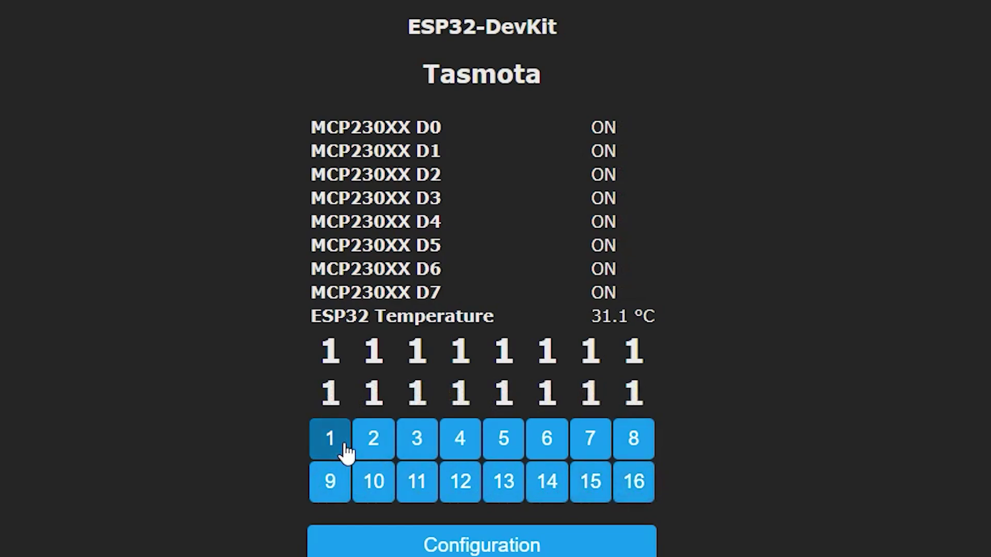